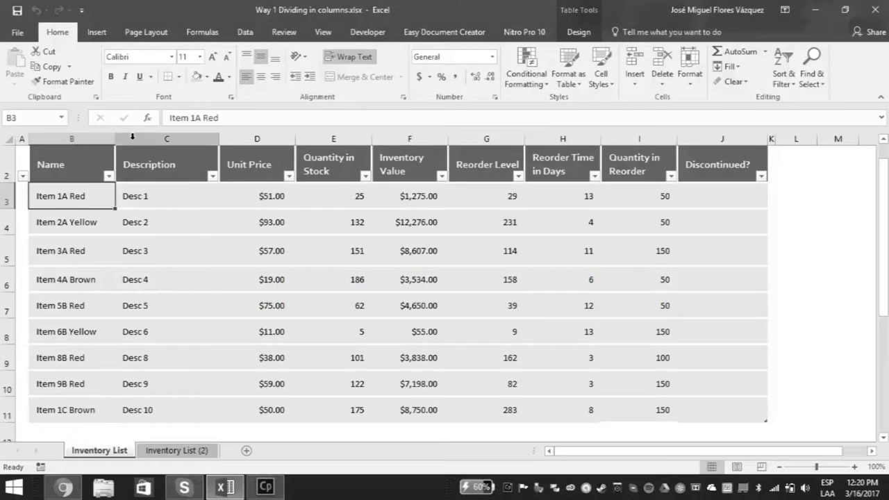
# Insert three blank table columns directly before the Description column.
pyautogui.click(132, 137)
pyautogui.hotkey('ctrl', '+')
pyautogui.hotkey('ctrl', '+')
pyautogui.hotkey('ctrl', '+')
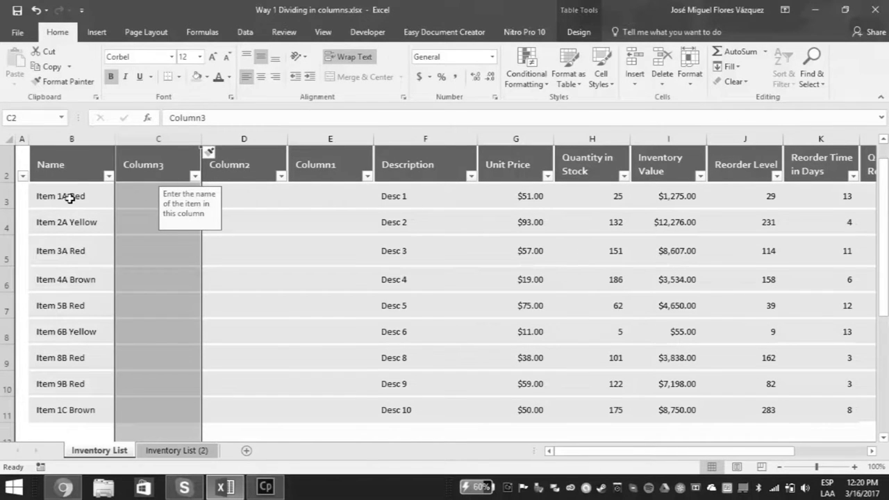
# Start a Text to Columns conversion of the item names in B3:B11, keeping the Fixed width data type.
pyautogui.moveTo(69, 197); pyautogui.dragTo(66, 410)
pyautogui.click(245, 32)
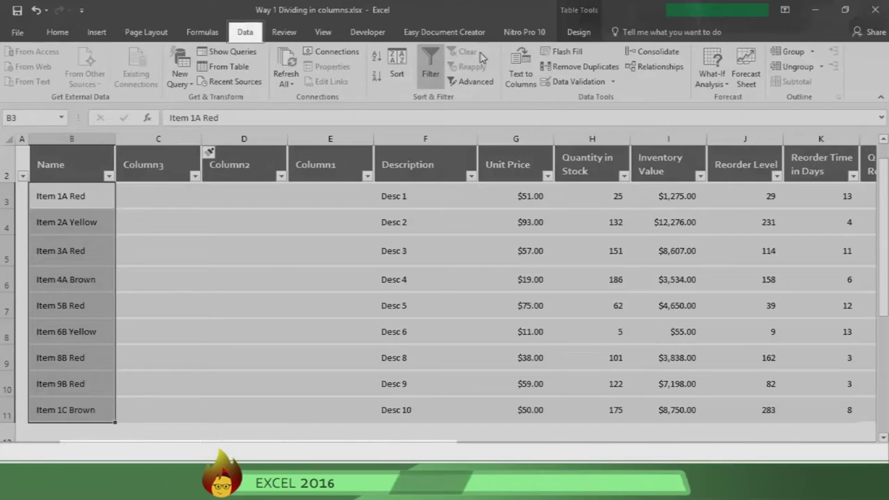
pyautogui.click(535, 77)
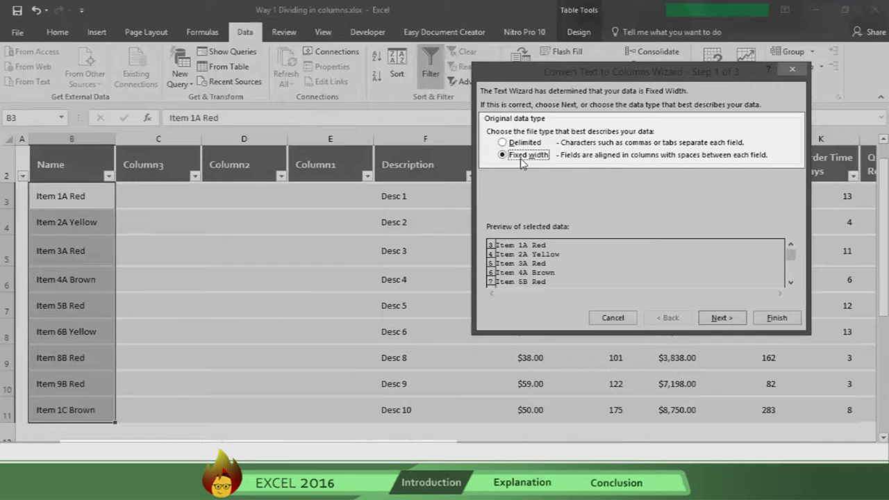
pyautogui.click(721, 318)
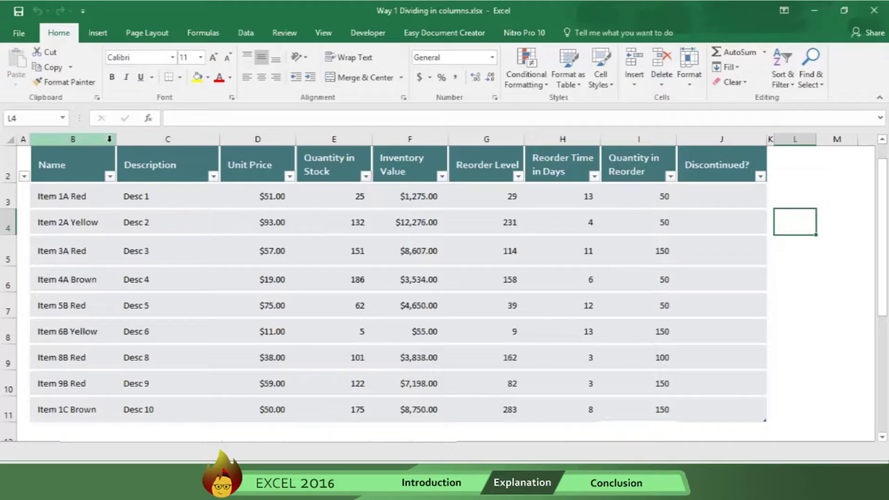
# Insert three empty columns between the Name and Description columns of the inventory table.
pyautogui.click(58, 198)
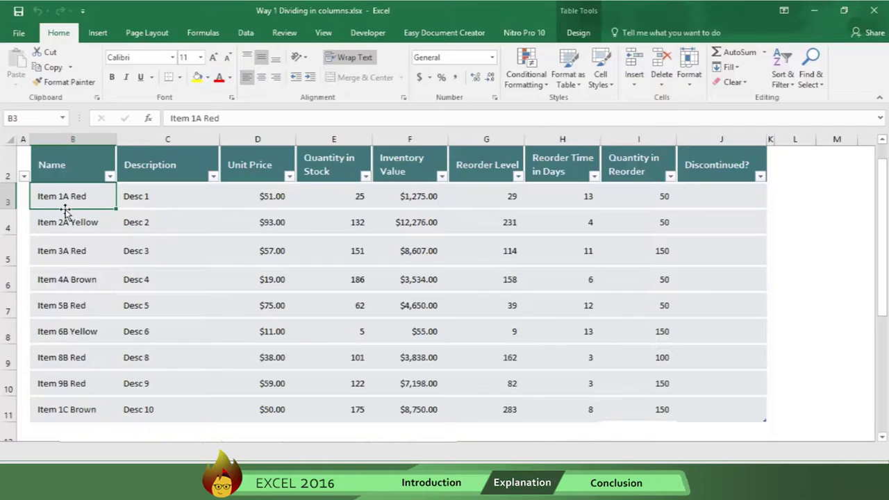
pyautogui.click(133, 137)
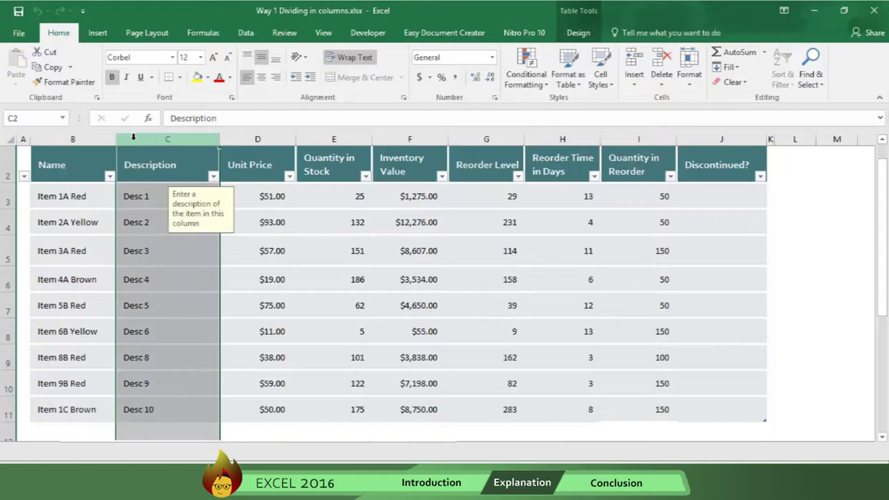
pyautogui.hotkey('ctrl', 'shift', '+')
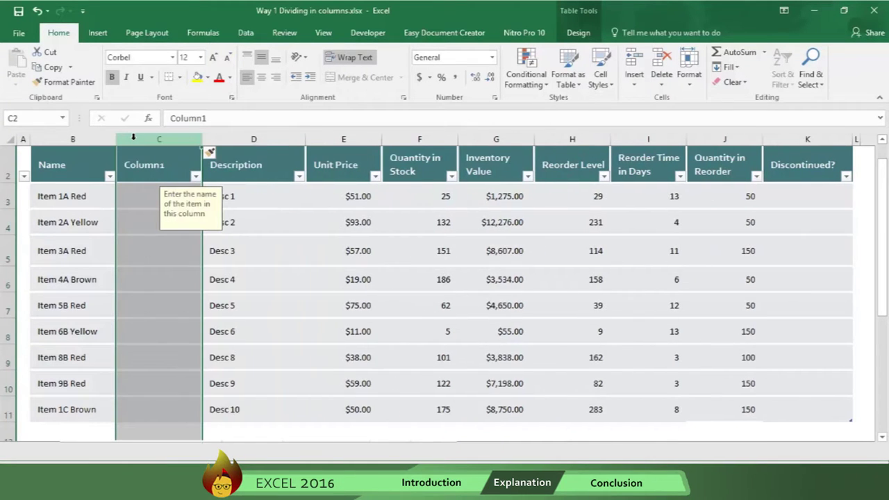
pyautogui.hotkey('ctrl', 'shift', '+')
pyautogui.hotkey('ctrl', 'shift', '+')
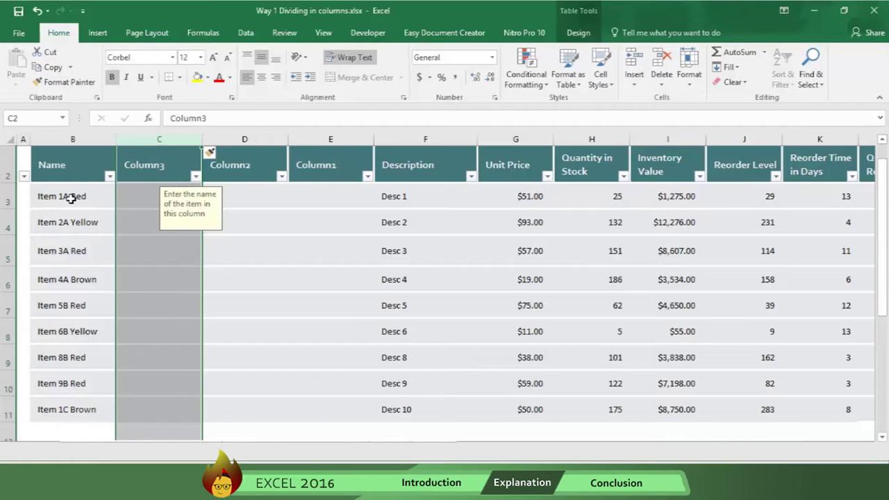
# Set up a fixed-width Text to Columns split of B3:B11, with break lines after the item number and before the color.
pyautogui.moveTo(71, 198); pyautogui.dragTo(67, 409)
pyautogui.click(246, 32)
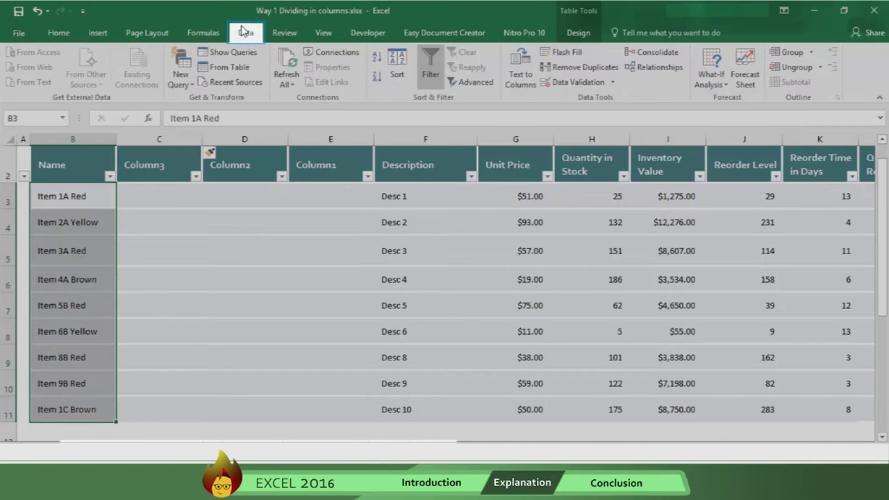
pyautogui.click(515, 78)
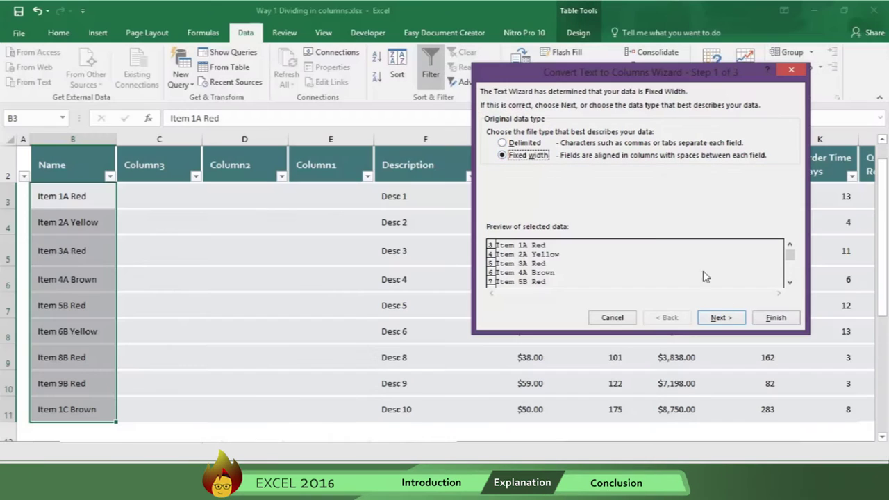
pyautogui.click(721, 320)
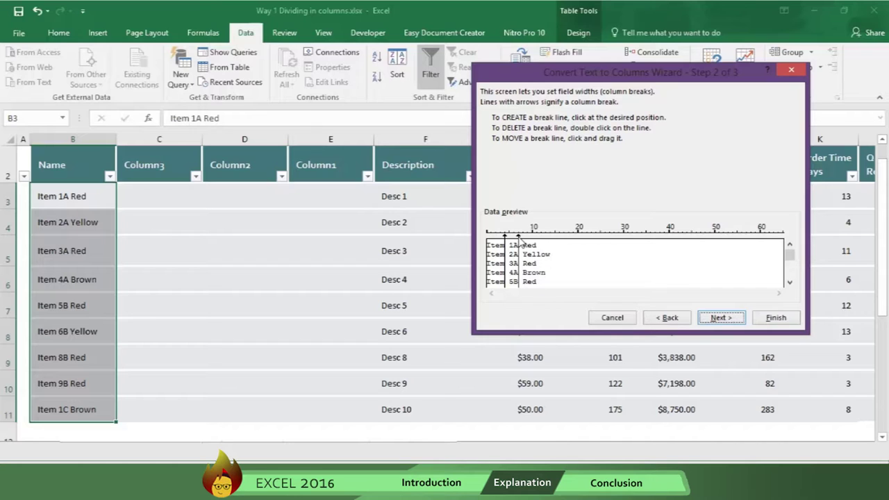
pyautogui.moveTo(520, 243)
pyautogui.mouseDown()
pyautogui.moveTo(508, 239)
pyautogui.moveTo(515, 241)
pyautogui.mouseUp()
pyautogui.click(712, 319)
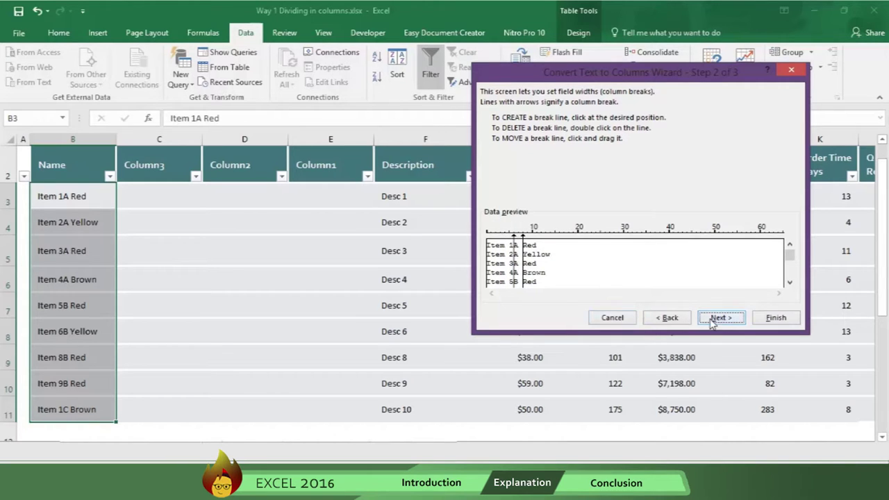
# Set the destination of the split data to cell C3 and finish the fixed-width conversion.
pyautogui.click(548, 181)
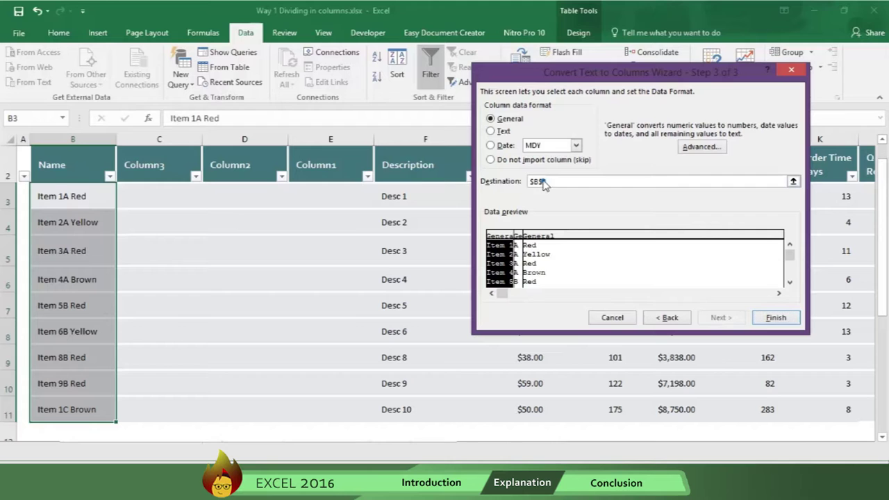
pyautogui.moveTo(555, 182); pyautogui.dragTo(529, 182)
pyautogui.click(153, 196)
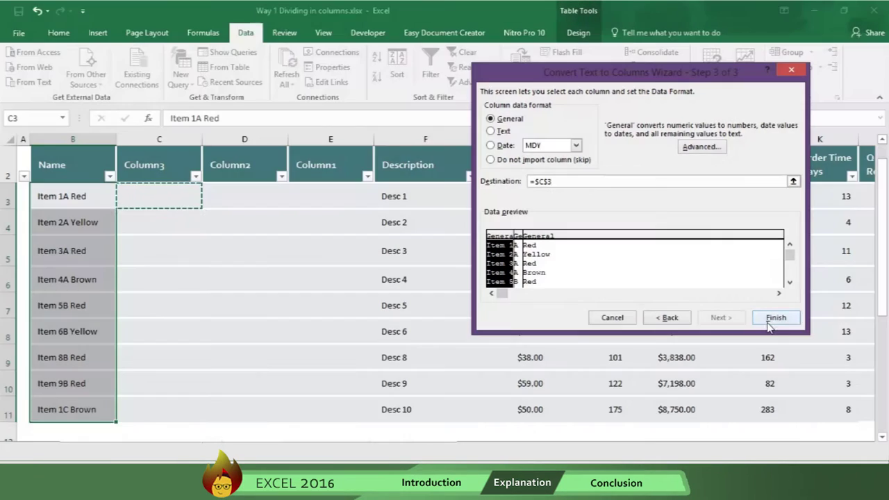
pyautogui.click(773, 318)
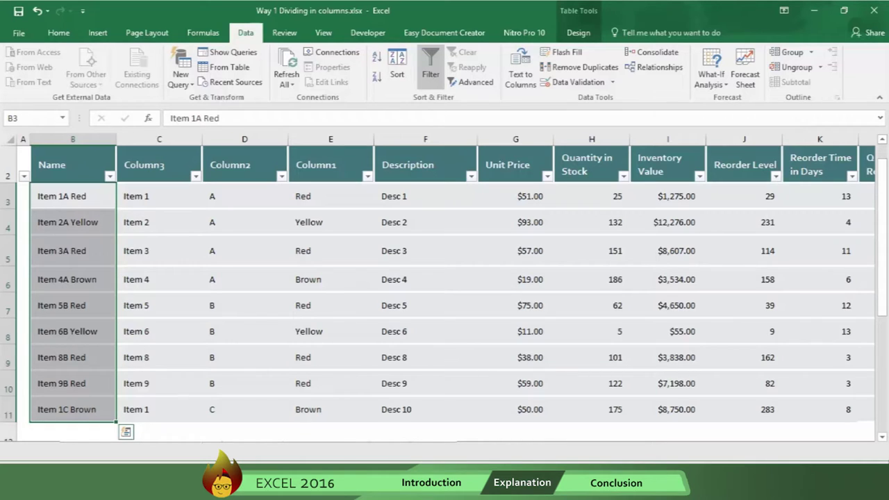
pyautogui.click(109, 176)
pyautogui.press('Escape')
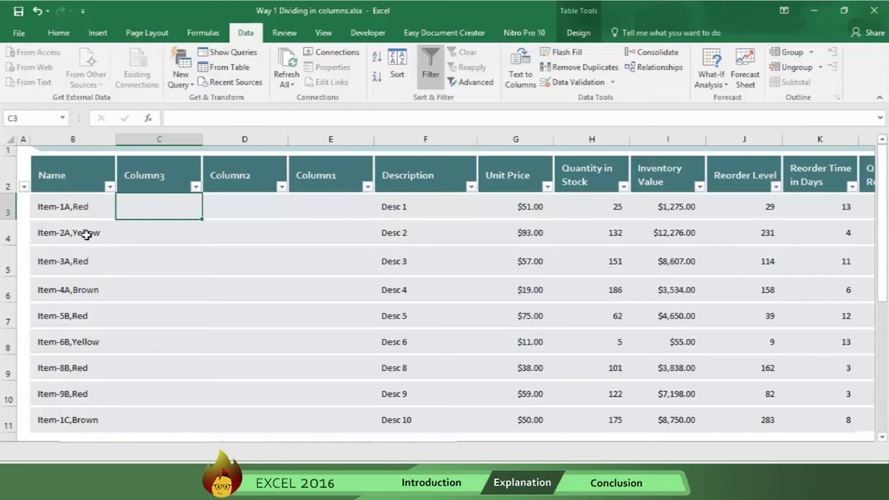
# Set up a delimited Text to Columns split of the names in B3:B11, adding comma and a custom hyphen "-" as delimiters.
pyautogui.moveTo(62, 208); pyautogui.dragTo(59, 423)
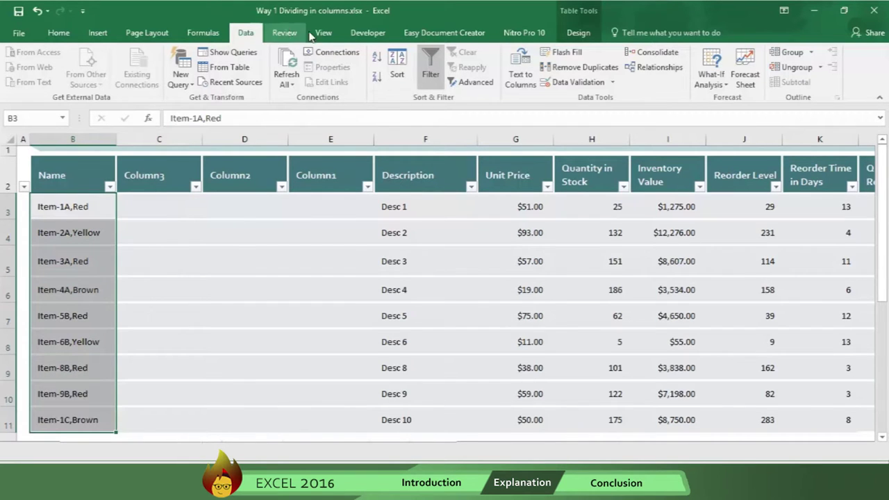
pyautogui.click(515, 82)
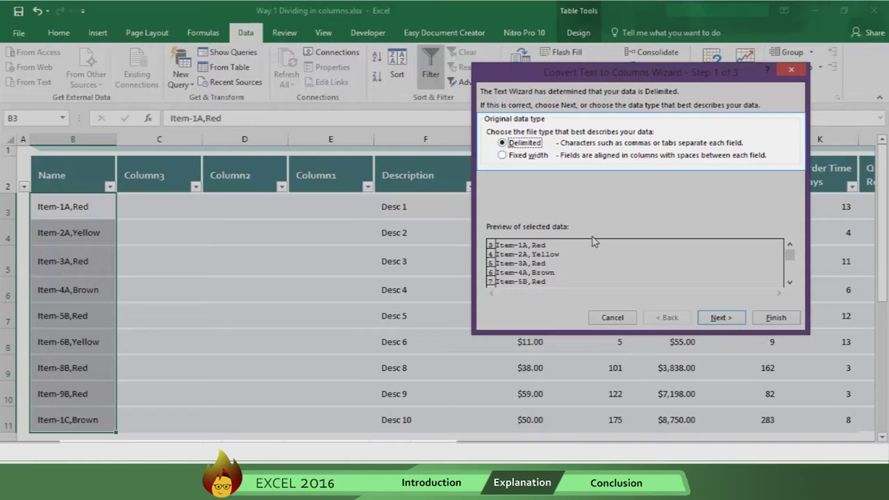
pyautogui.click(709, 319)
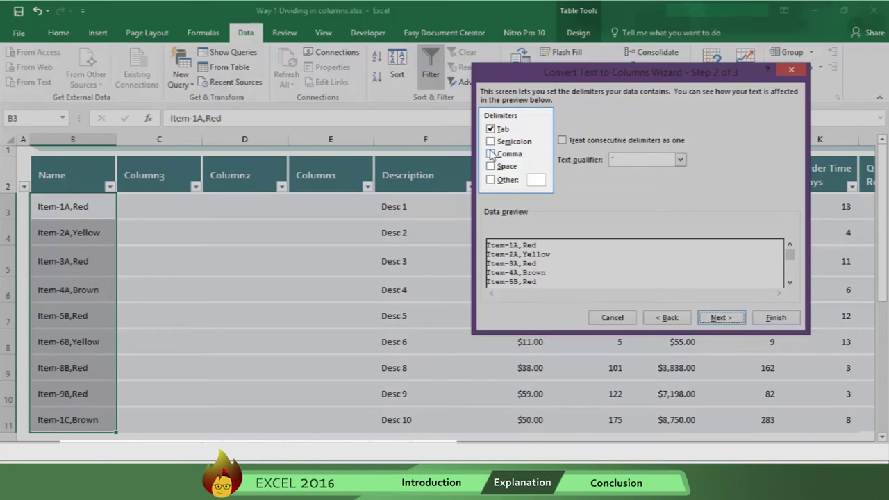
pyautogui.click(491, 153)
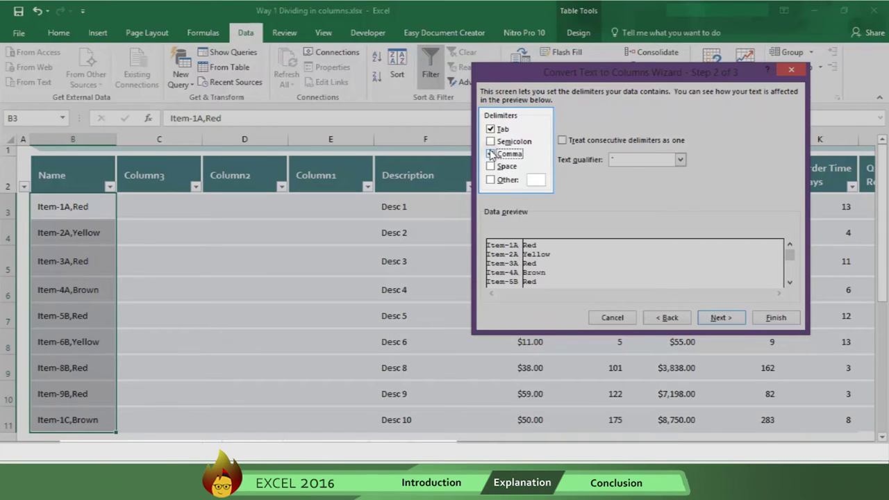
pyautogui.click(491, 180)
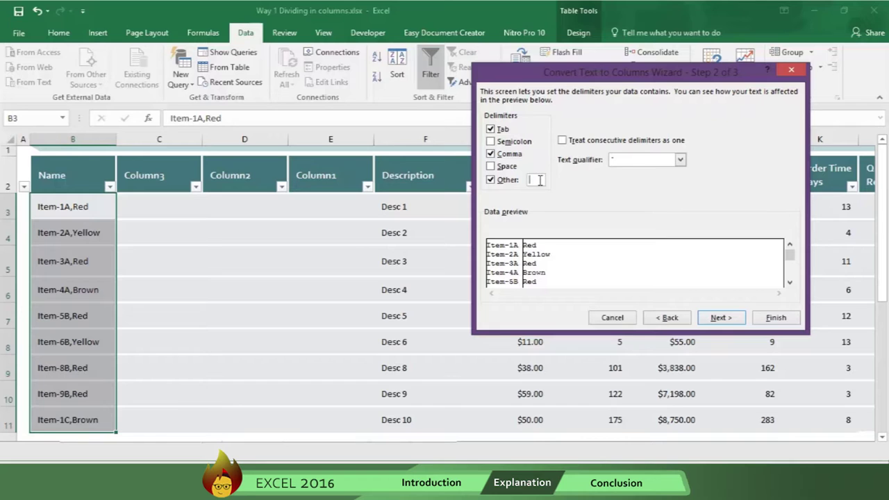
pyautogui.write('-')
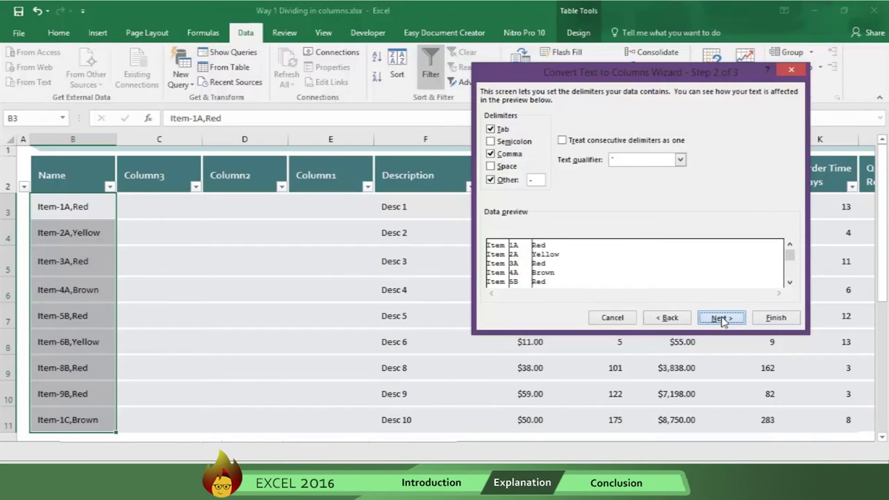
pyautogui.click(722, 318)
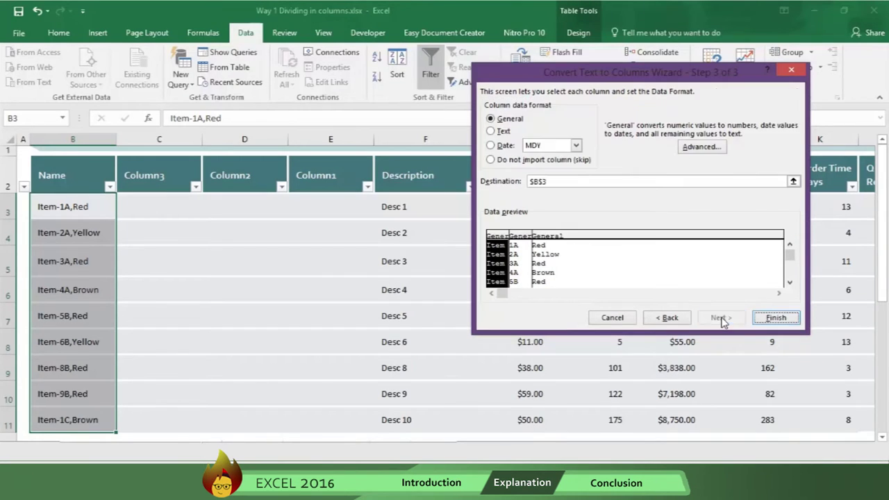
# Send the delimited split results to cell C3 and complete the conversion.
pyautogui.click(549, 181)
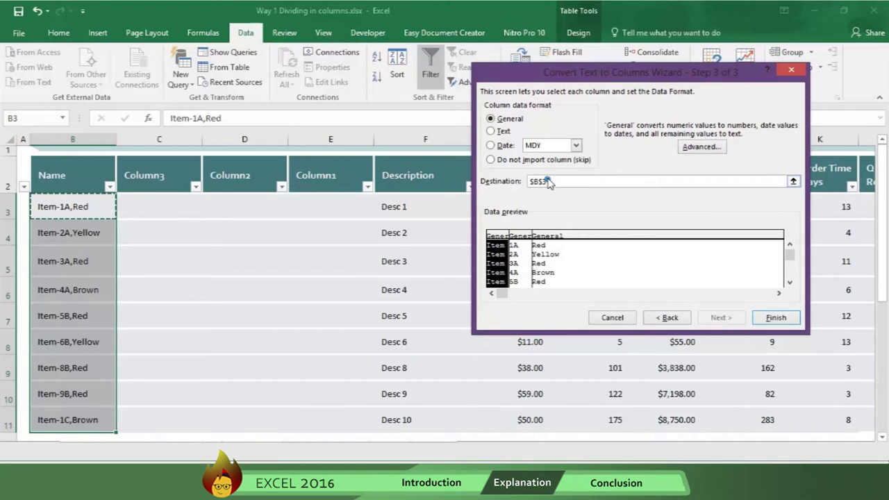
pyautogui.click(159, 207)
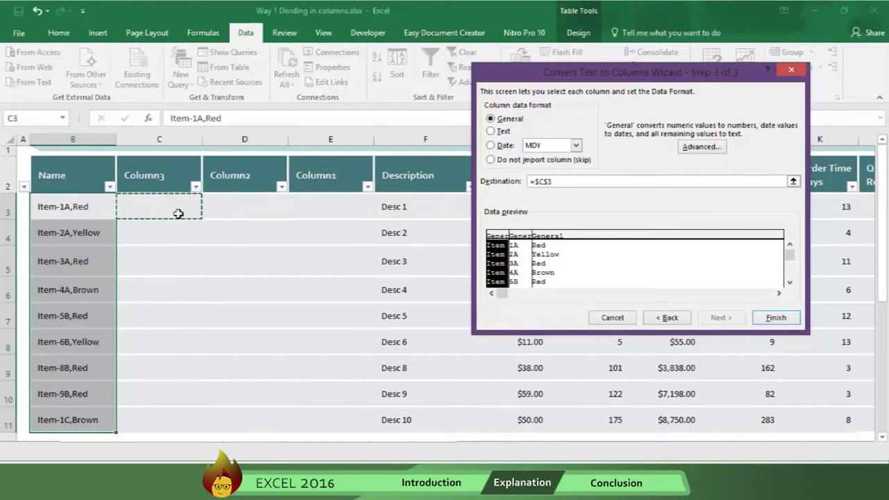
pyautogui.click(776, 318)
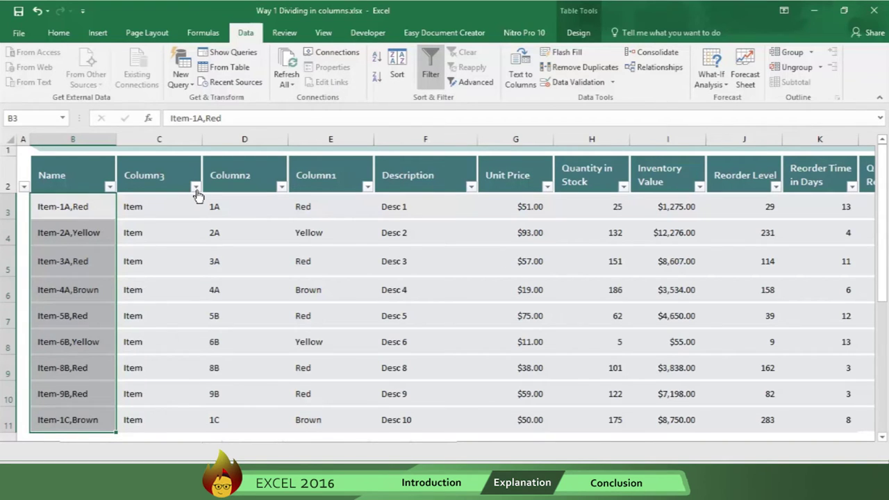
# Filter Column1 to show only the Red items, excluding Yellow and Brown.
pyautogui.click(366, 186)
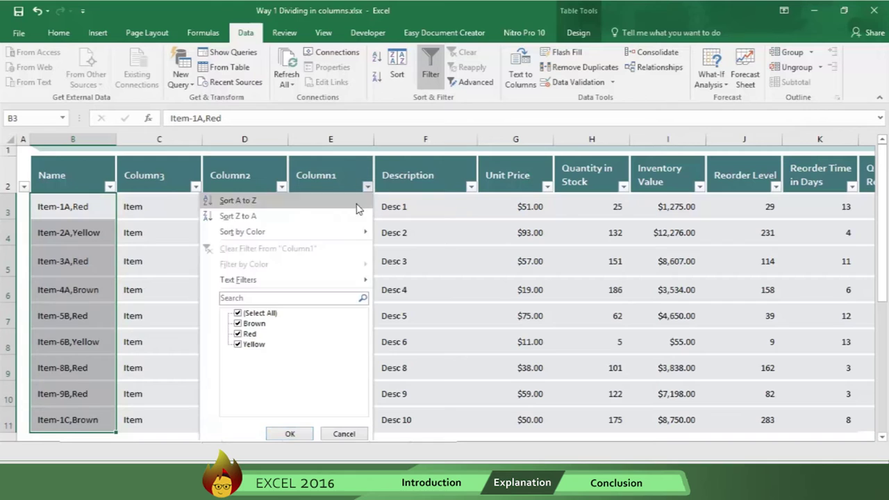
pyautogui.click(237, 344)
pyautogui.click(238, 324)
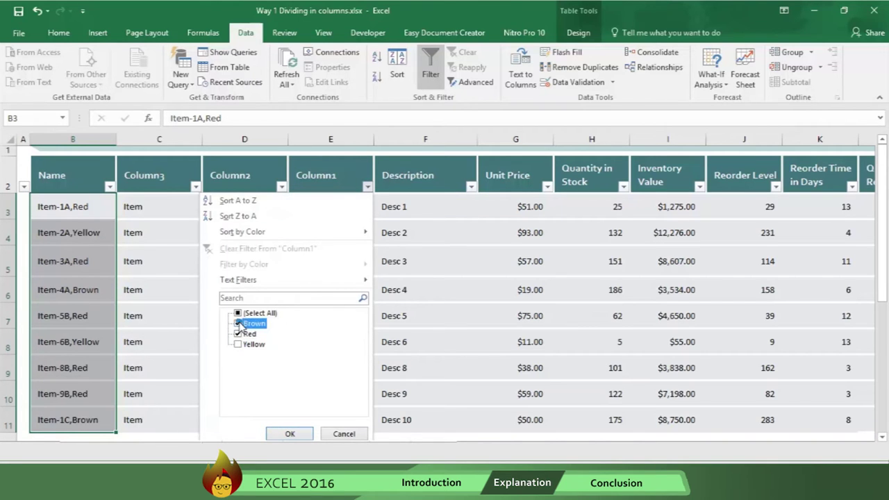
pyautogui.click(290, 433)
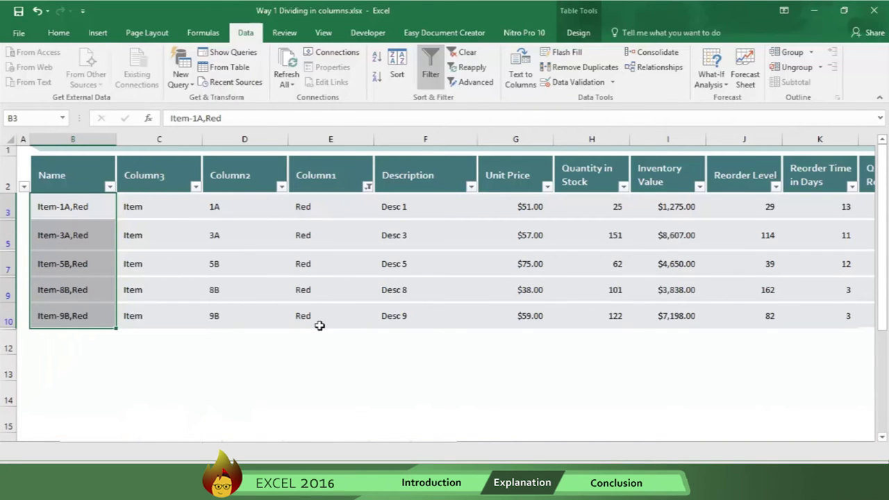